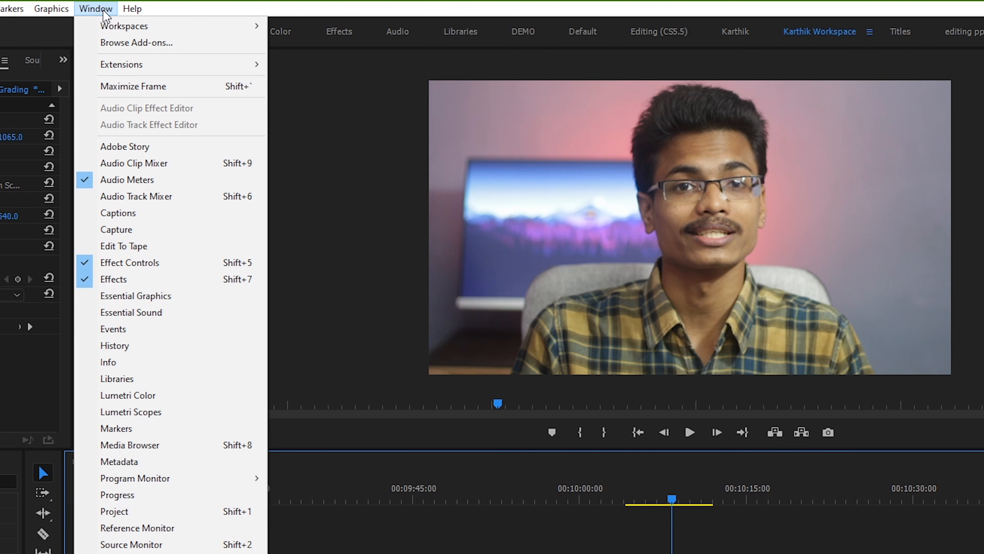
Bring up the Lumetri Color controls, expand Basic Correction and review the available input LUTs, leaving it at None
{"action": "left_click", "coordinate": [139, 395]}
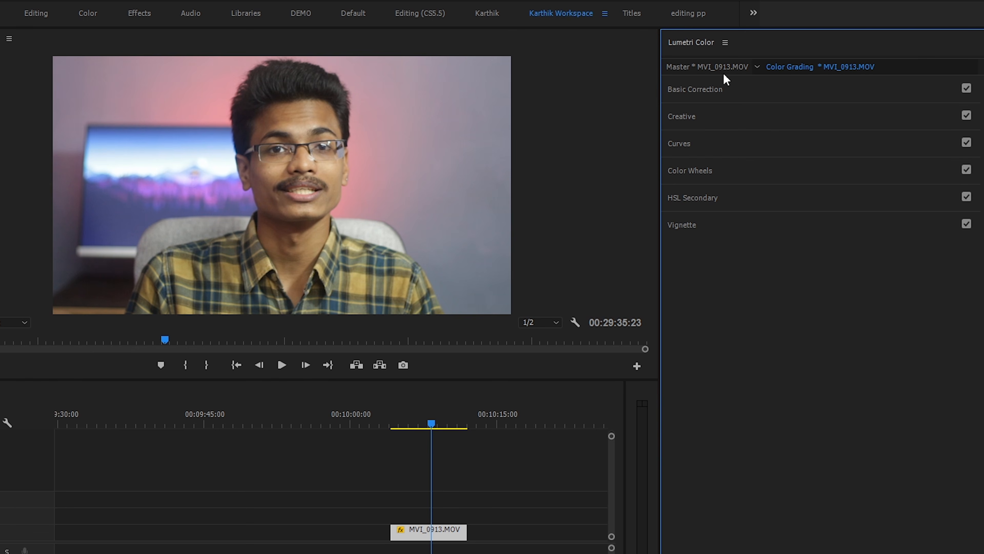
{"action": "left_click", "coordinate": [723, 89]}
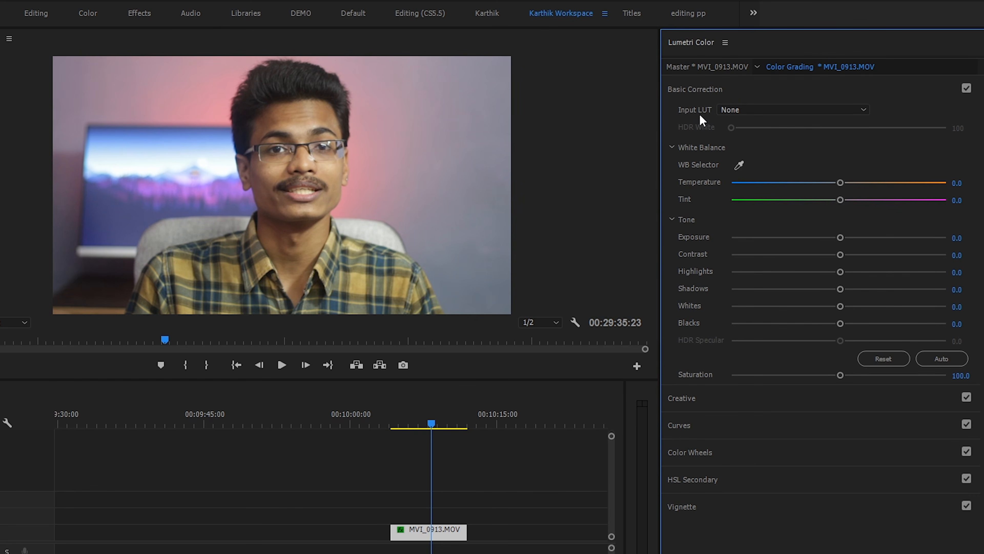
{"action": "left_click", "coordinate": [739, 109]}
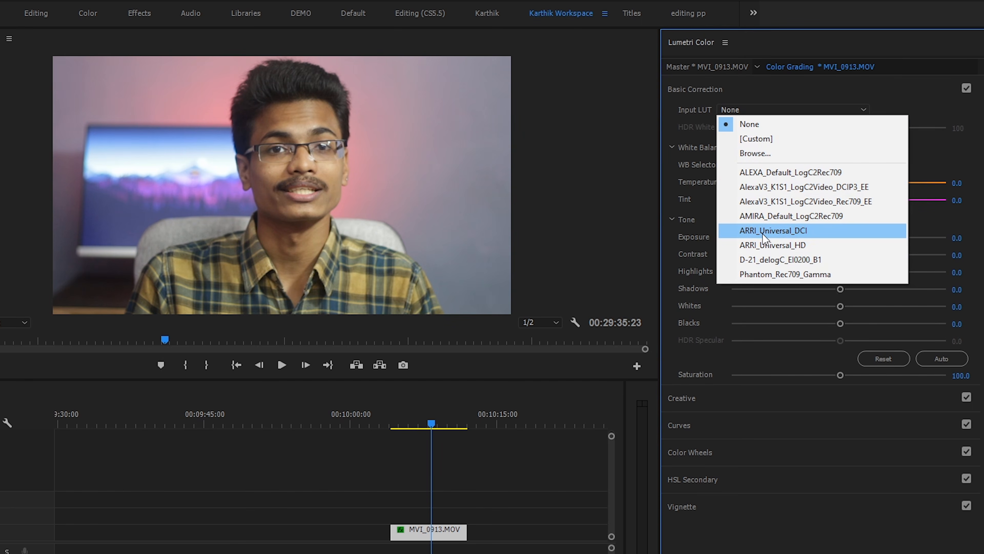
{"action": "left_click", "coordinate": [780, 91]}
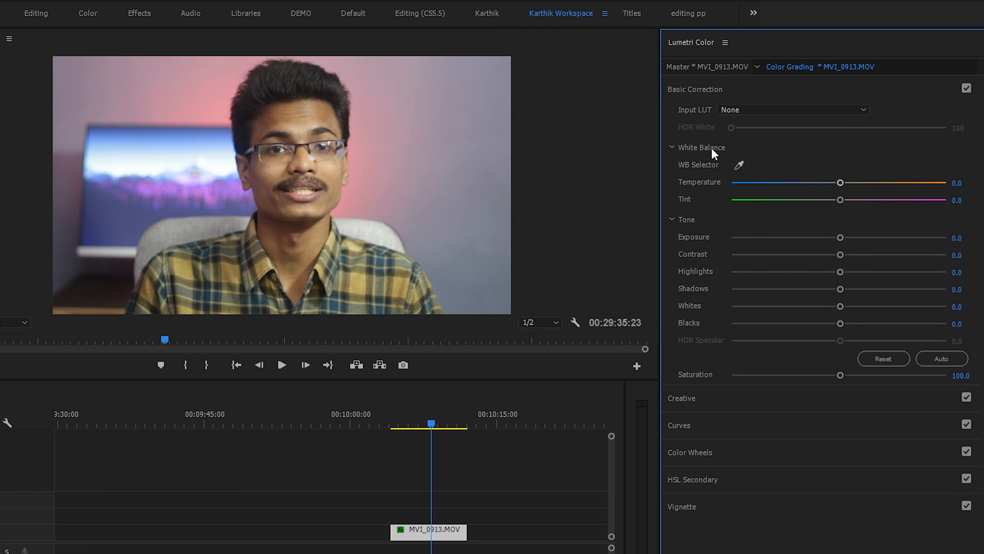
Set the clip's temperature to -20.0 and exposure to 0.3, trying a tint shift and resetting it to 0.0
{"action": "left_click", "coordinate": [738, 164]}
{"action": "left_click", "coordinate": [739, 165]}
{"action": "left_click_drag", "start_coordinate": [841, 182], "coordinate": [805, 184]}
{"action": "mouse_move", "coordinate": [844, 200]}
{"action": "left_mouse_down"}
{"action": "mouse_move", "coordinate": [853, 200]}
{"action": "mouse_move", "coordinate": [826, 200]}
{"action": "left_mouse_up"}
{"action": "double_click", "coordinate": [828, 200]}
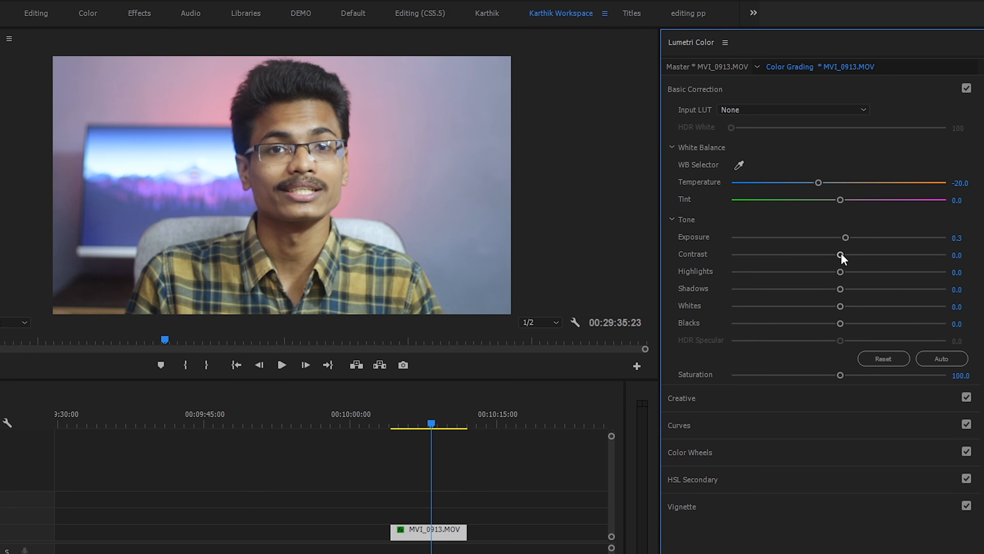
Set contrast to 25.2, highlights to -6.1, shadows to -11.0, whites to 9.2, blacks to -11.0 and saturation to 115.0
{"action": "left_click_drag", "start_coordinate": [842, 255], "coordinate": [867, 255]}
{"action": "left_click_drag", "start_coordinate": [839, 270], "coordinate": [833, 270]}
{"action": "left_click_drag", "start_coordinate": [840, 289], "coordinate": [827, 289]}
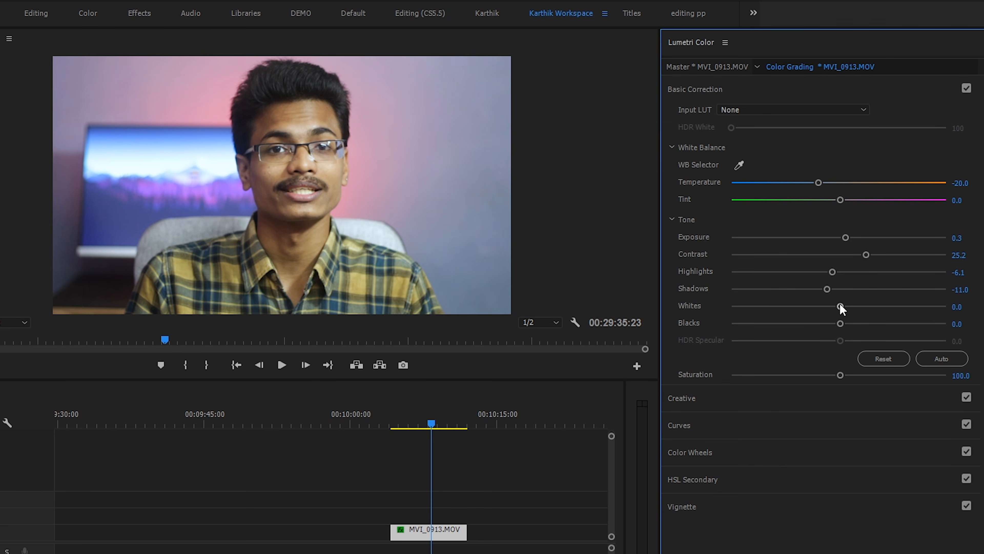
{"action": "left_click_drag", "start_coordinate": [840, 306], "coordinate": [848, 306]}
{"action": "left_click_drag", "start_coordinate": [842, 322], "coordinate": [827, 323]}
{"action": "left_click_drag", "start_coordinate": [839, 375], "coordinate": [857, 374]}
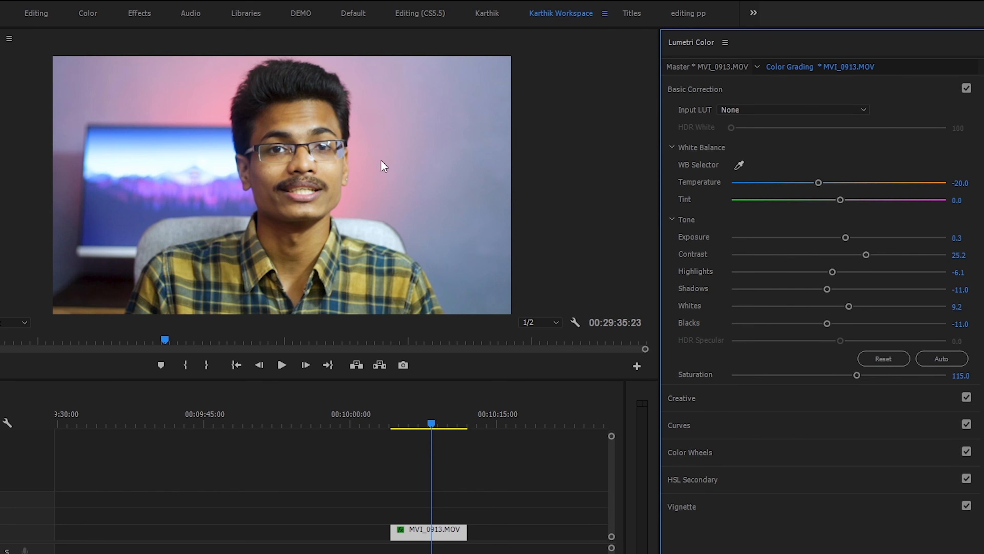
Compare the clip with and without Basic Correction, leave it enabled, and expand the Creative section
{"action": "left_click", "coordinate": [966, 89]}
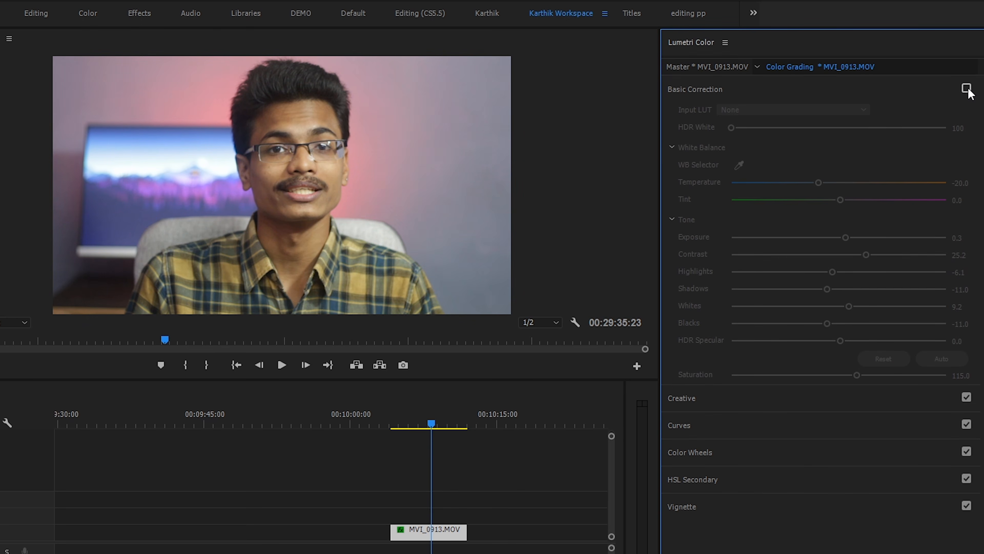
{"action": "left_click", "coordinate": [966, 89]}
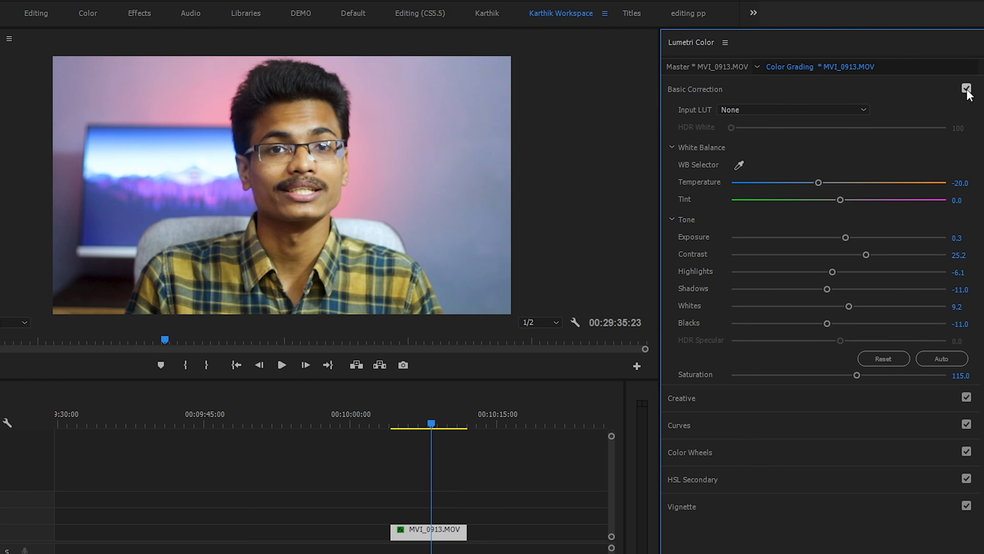
{"action": "left_click", "coordinate": [867, 90]}
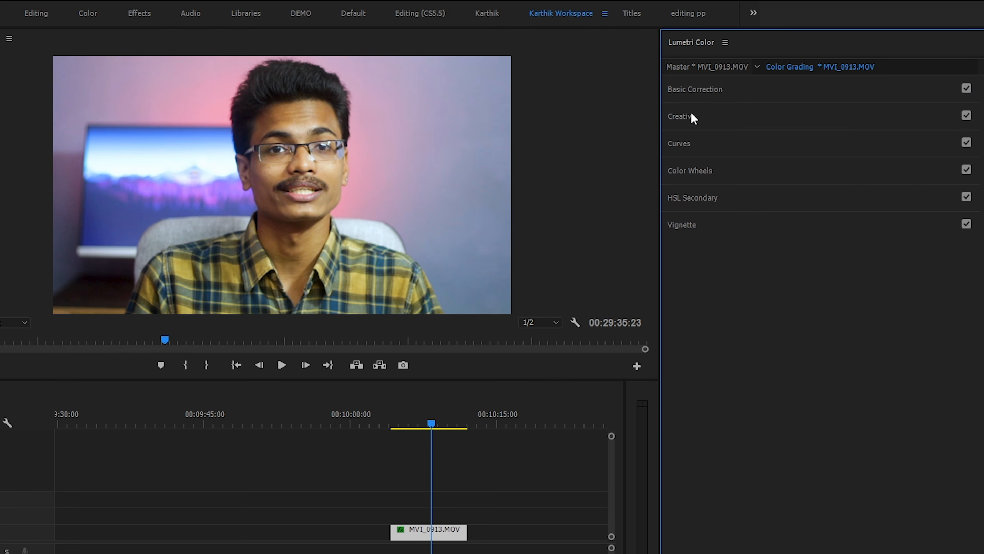
{"action": "left_click", "coordinate": [713, 117]}
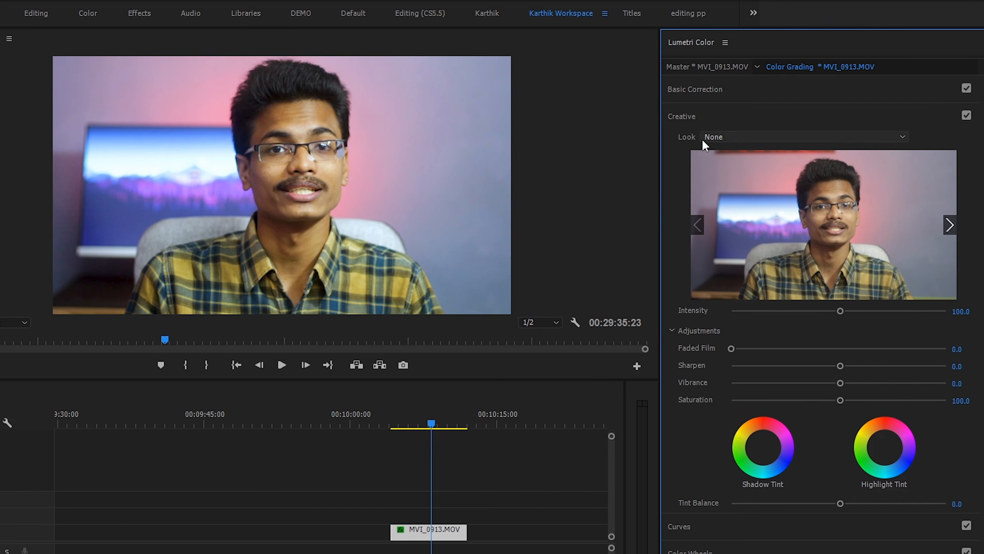
Try several Fuji and Kodak film looks, from Fuji ETERNA 250D Kodak 2395 to Kodak 5218 Kodak 2383, and return the look to None
{"action": "left_click", "coordinate": [734, 140]}
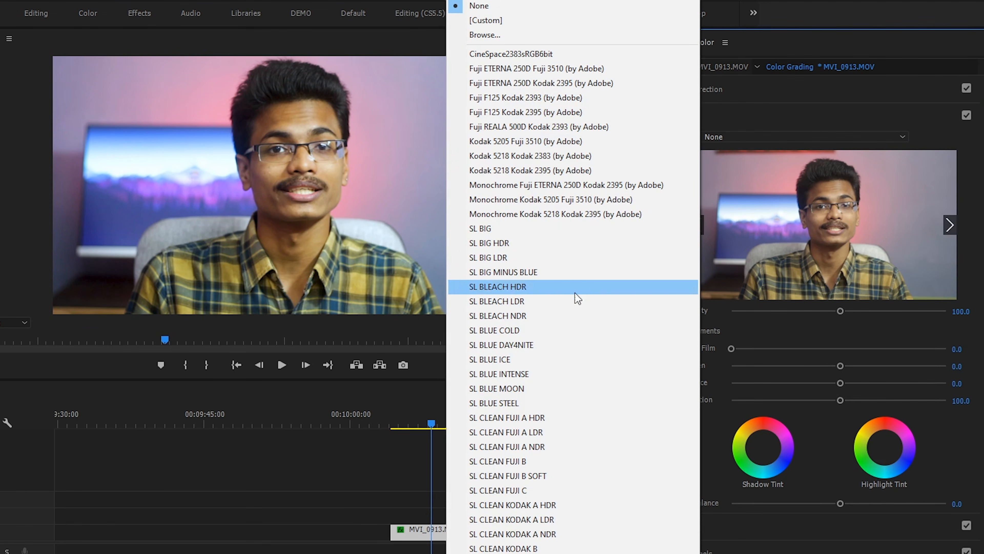
{"action": "left_click", "coordinate": [541, 87]}
{"action": "left_click", "coordinate": [745, 136]}
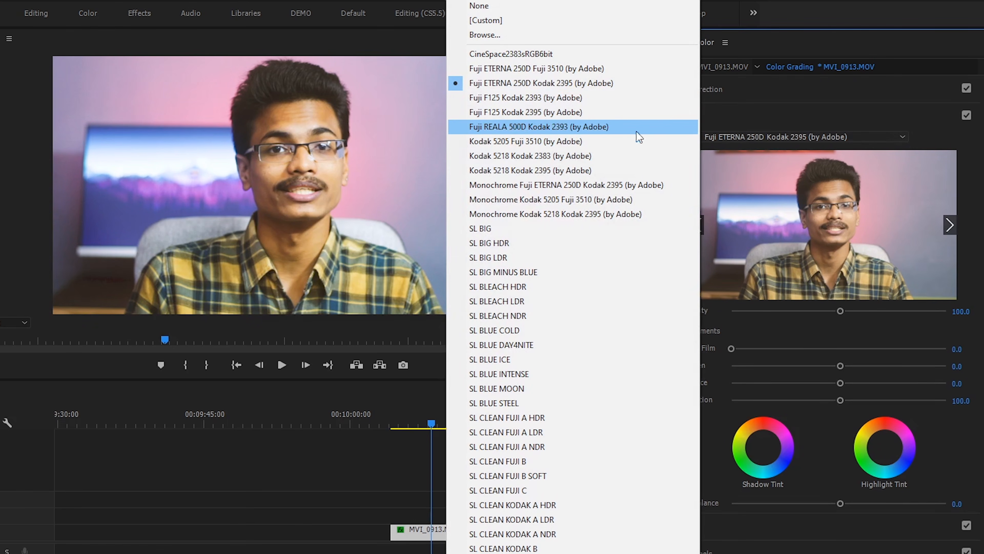
{"action": "left_click", "coordinate": [589, 98]}
{"action": "left_click", "coordinate": [761, 137]}
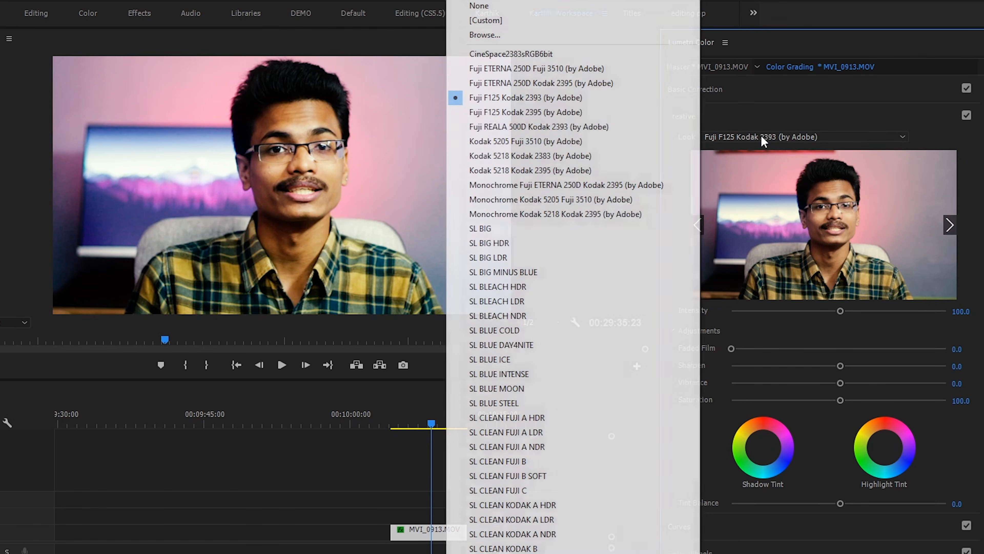
{"action": "left_click", "coordinate": [600, 112]}
{"action": "left_click", "coordinate": [730, 137]}
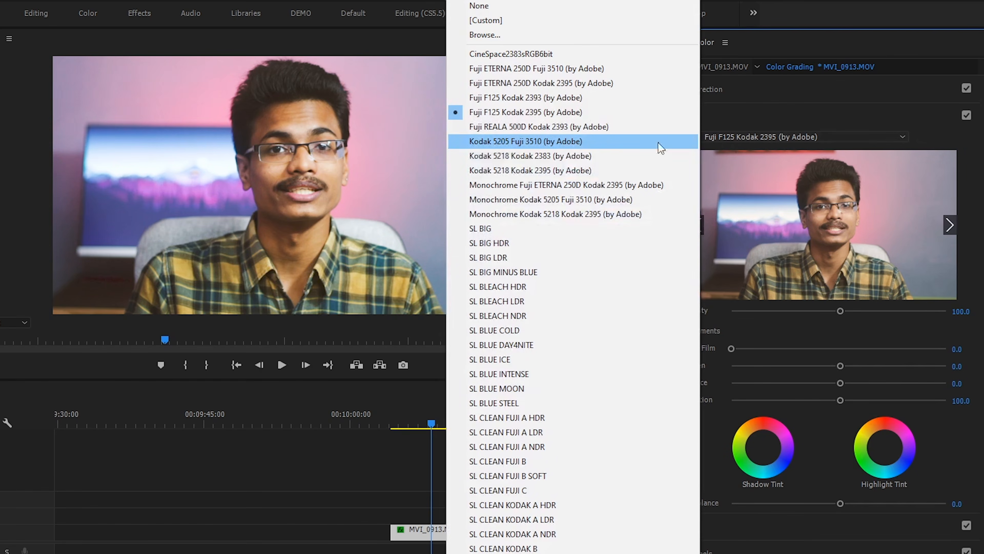
{"action": "left_click", "coordinate": [598, 140]}
{"action": "left_click", "coordinate": [721, 137]}
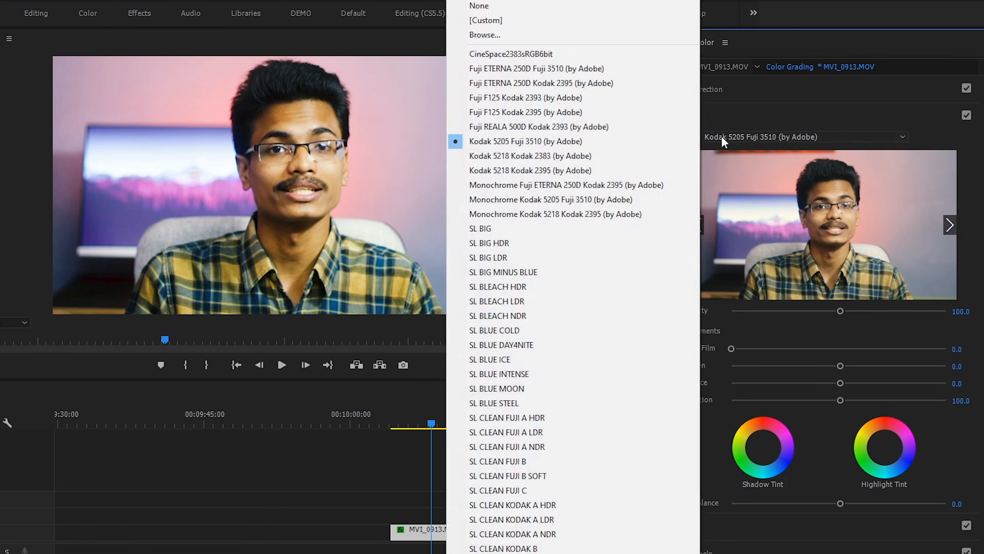
{"action": "left_click", "coordinate": [593, 161]}
{"action": "left_click", "coordinate": [767, 137]}
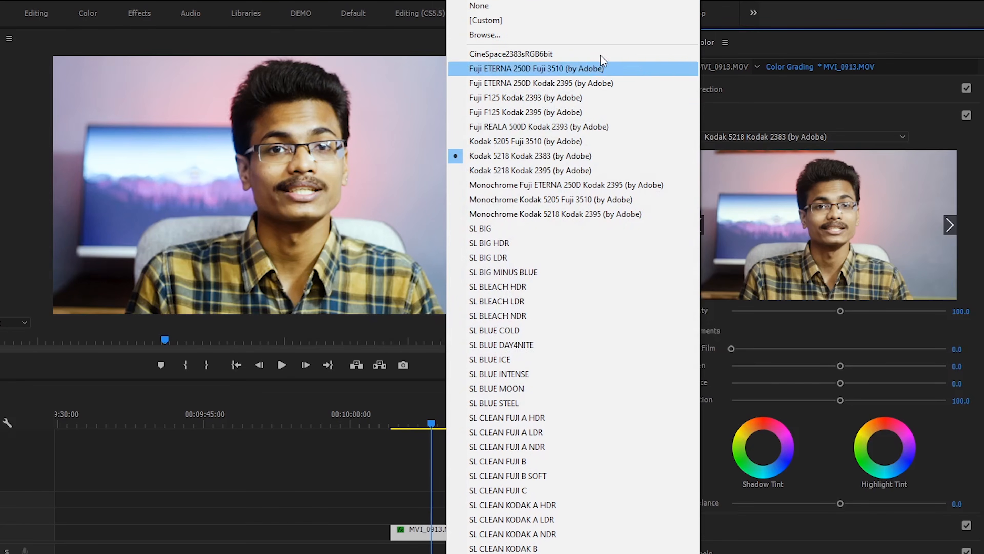
{"action": "left_click", "coordinate": [558, 8]}
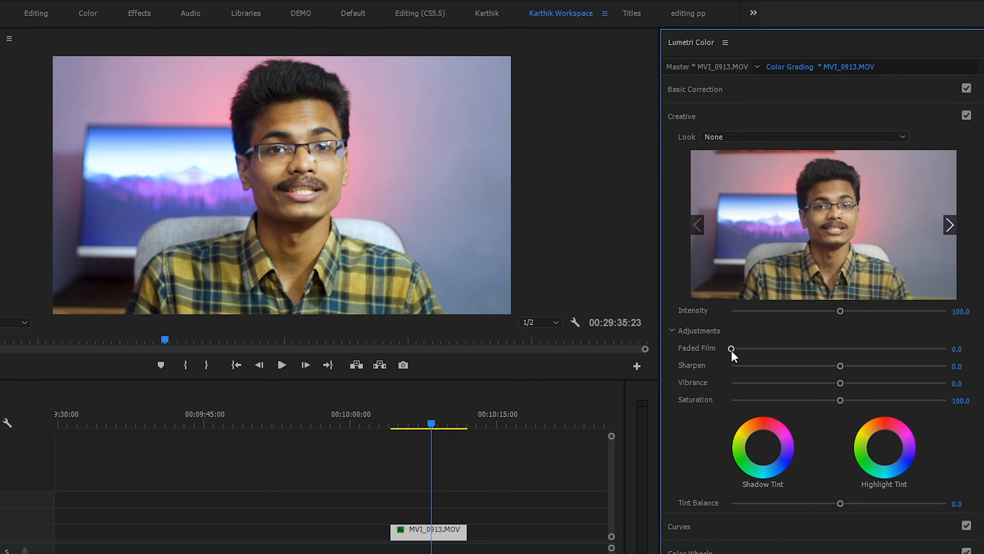
Try a Faded Film amount of about 29.1 and return it to 0.0
{"action": "left_click_drag", "start_coordinate": [731, 348], "coordinate": [743, 348]}
{"action": "left_click_drag", "start_coordinate": [777, 349], "coordinate": [788, 349]}
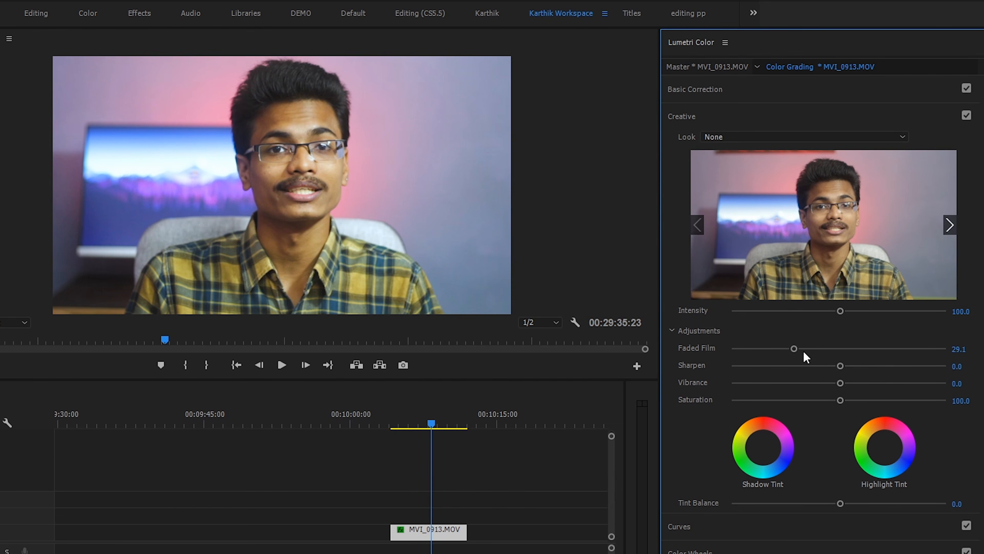
{"action": "left_click_drag", "start_coordinate": [794, 348], "coordinate": [733, 351]}
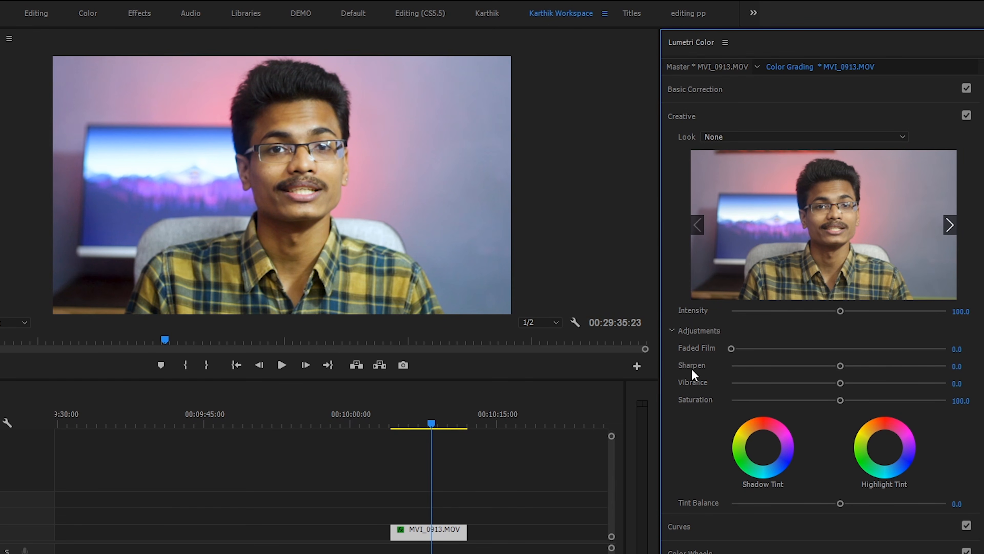
Increase the clip's sharpening slightly in the Creative adjustments, then collapse that section and expand Curves
{"action": "left_click_drag", "start_coordinate": [841, 365], "coordinate": [854, 367]}
{"action": "left_click", "coordinate": [760, 117]}
{"action": "left_click", "coordinate": [716, 145]}
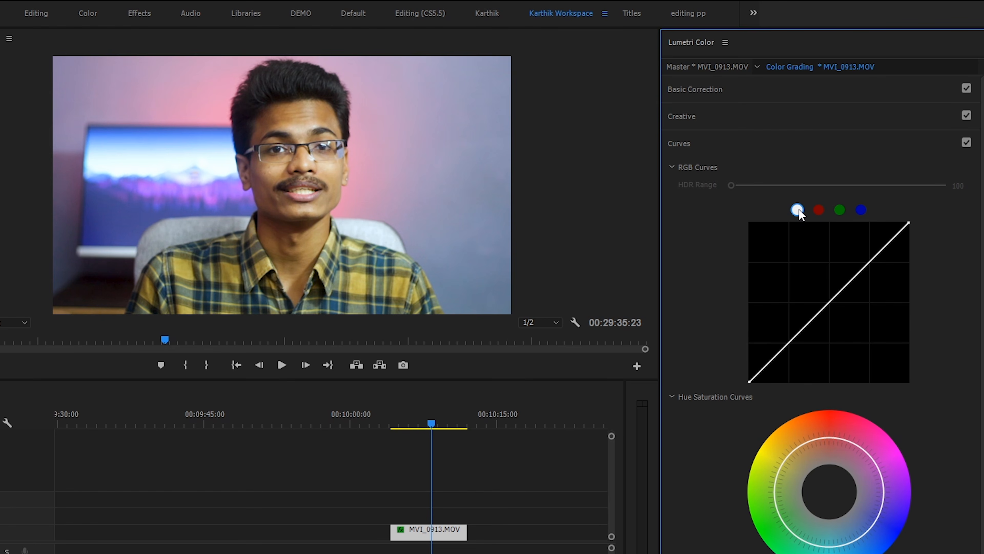
View the red, green and blue curves, then add a midpoint on the white RGB curve and raise it slightly
{"action": "left_click", "coordinate": [818, 209]}
{"action": "left_click", "coordinate": [840, 210]}
{"action": "left_click", "coordinate": [860, 209]}
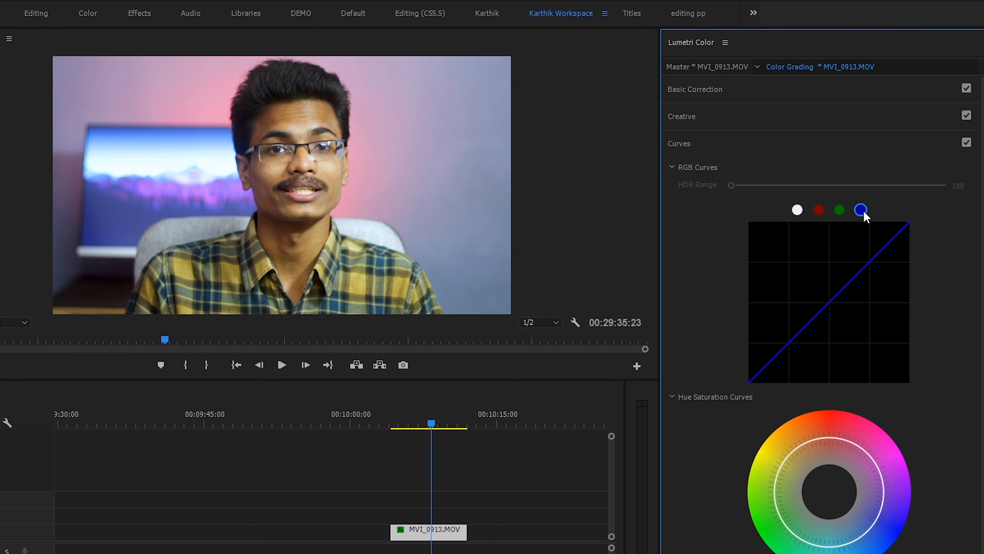
{"action": "left_click", "coordinate": [796, 210]}
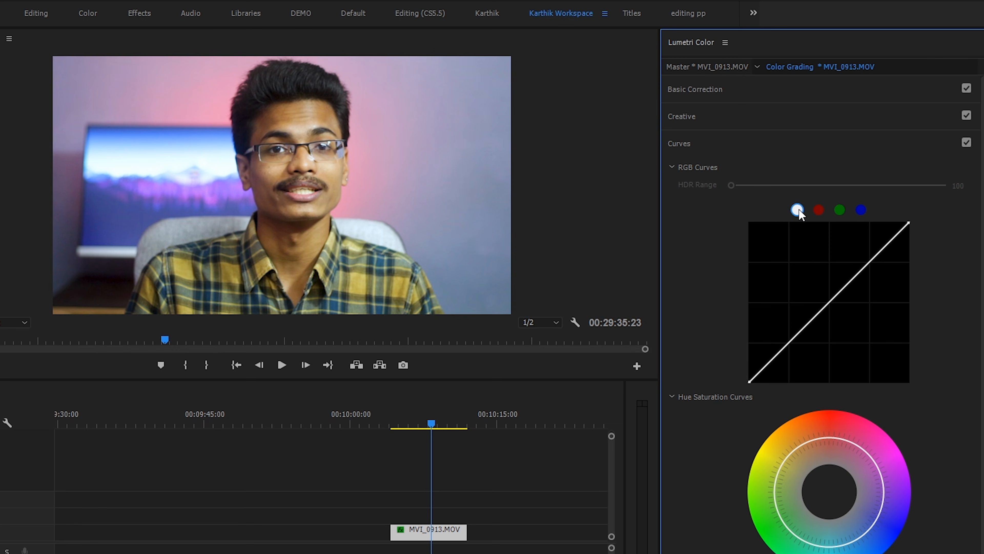
{"action": "left_click", "coordinate": [829, 301]}
{"action": "left_click_drag", "start_coordinate": [828, 300], "coordinate": [826, 299]}
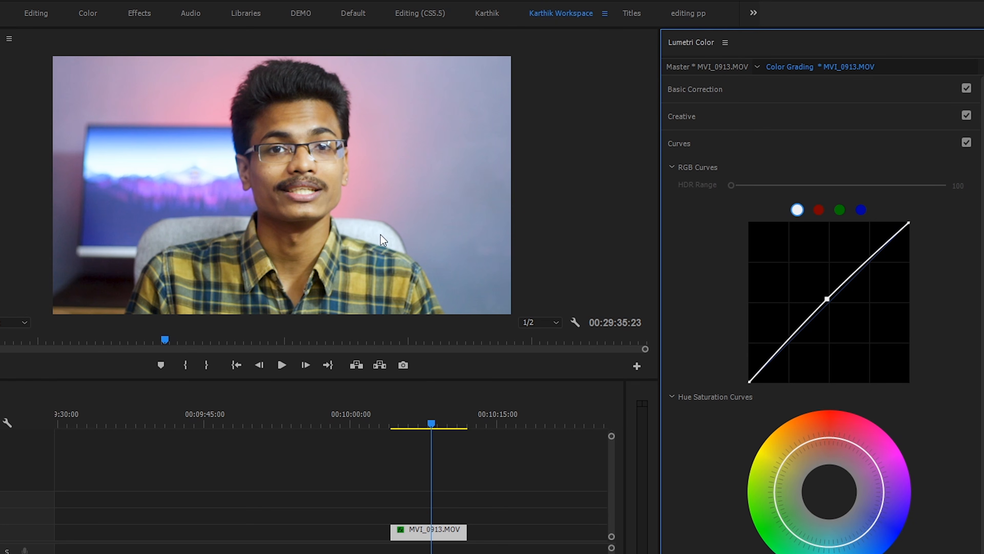
Boost the yellow saturation on the Hue Saturation curve and add anchor points across the neighbouring red, orange and green hues
{"action": "left_click", "coordinate": [818, 209]}
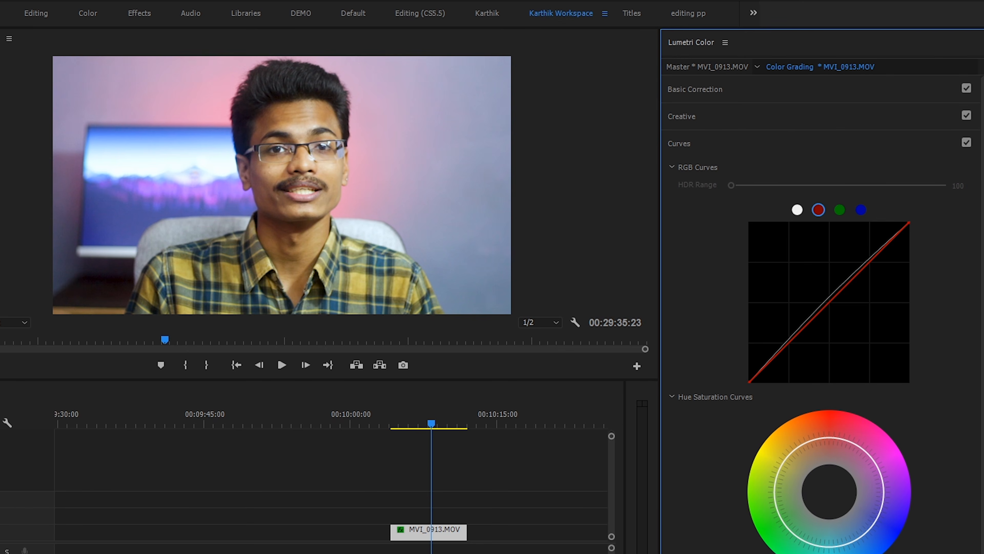
{"action": "left_click", "coordinate": [797, 553]}
{"action": "left_click_drag", "start_coordinate": [780, 461], "coordinate": [773, 460]}
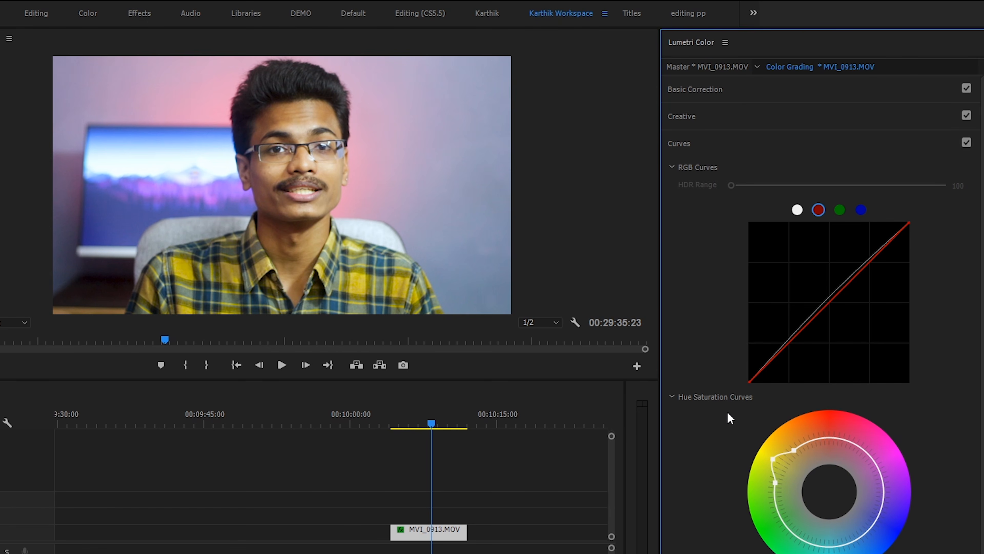
{"action": "left_click", "coordinate": [848, 440]}
{"action": "left_click", "coordinate": [829, 438]}
{"action": "left_click", "coordinate": [810, 440]}
{"action": "left_click", "coordinate": [819, 553]}
Compare the clip with and without the Curves adjustments, leave them enabled and collapse the Curves section
{"action": "left_click", "coordinate": [966, 143]}
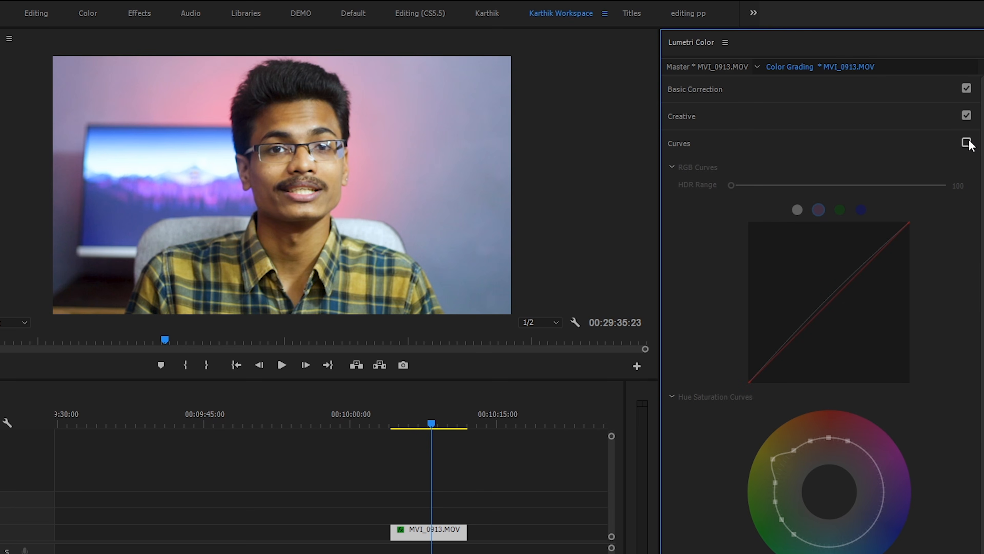
{"action": "left_click", "coordinate": [966, 143]}
{"action": "left_click", "coordinate": [966, 143]}
{"action": "left_click", "coordinate": [966, 143]}
{"action": "left_click", "coordinate": [966, 143]}
{"action": "left_click", "coordinate": [966, 143]}
{"action": "left_click", "coordinate": [966, 143]}
{"action": "left_click", "coordinate": [966, 142]}
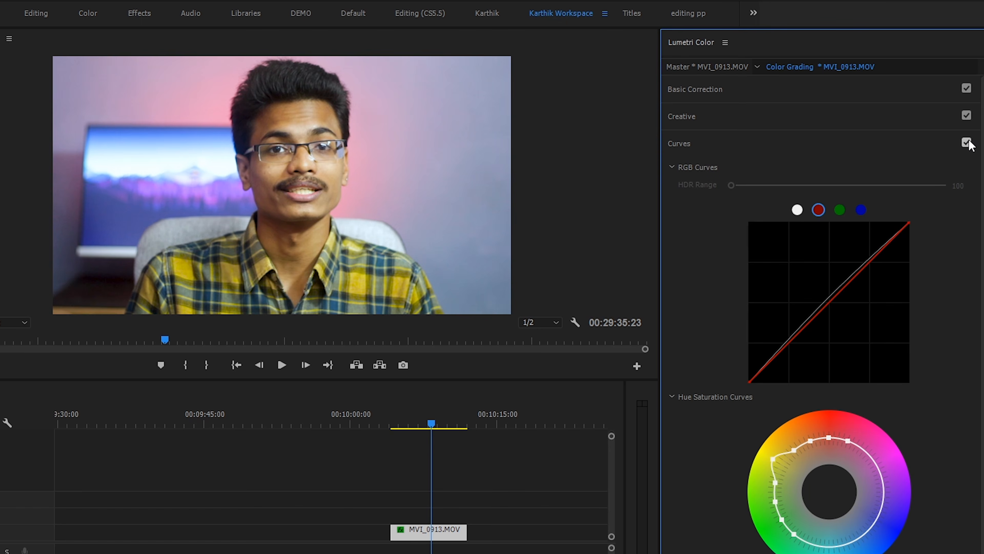
{"action": "left_click", "coordinate": [966, 143]}
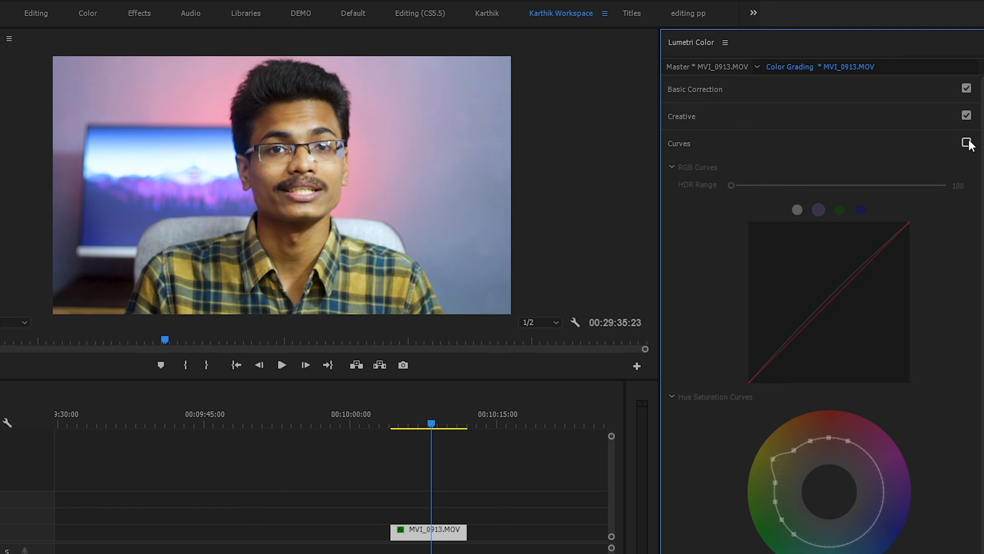
{"action": "left_click", "coordinate": [966, 143]}
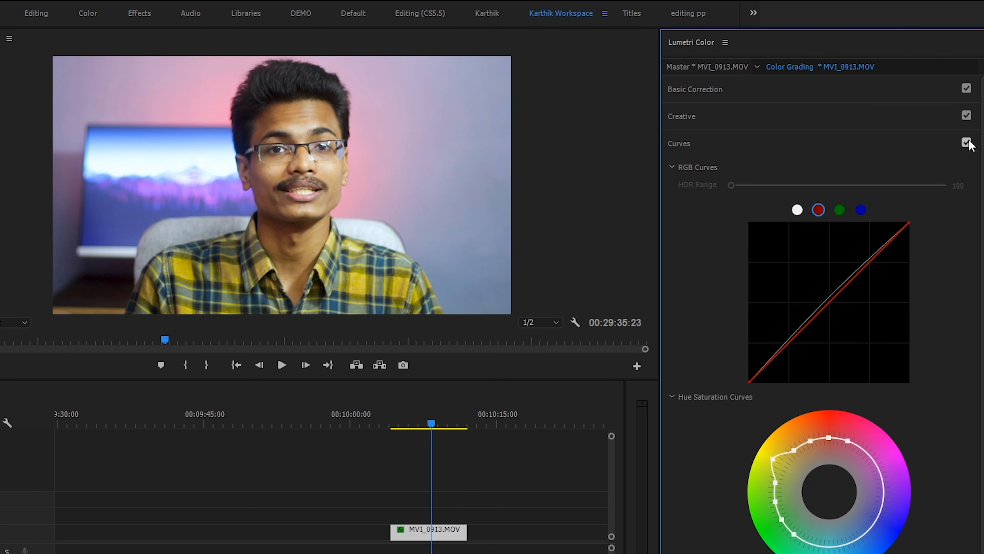
{"action": "left_click", "coordinate": [793, 146]}
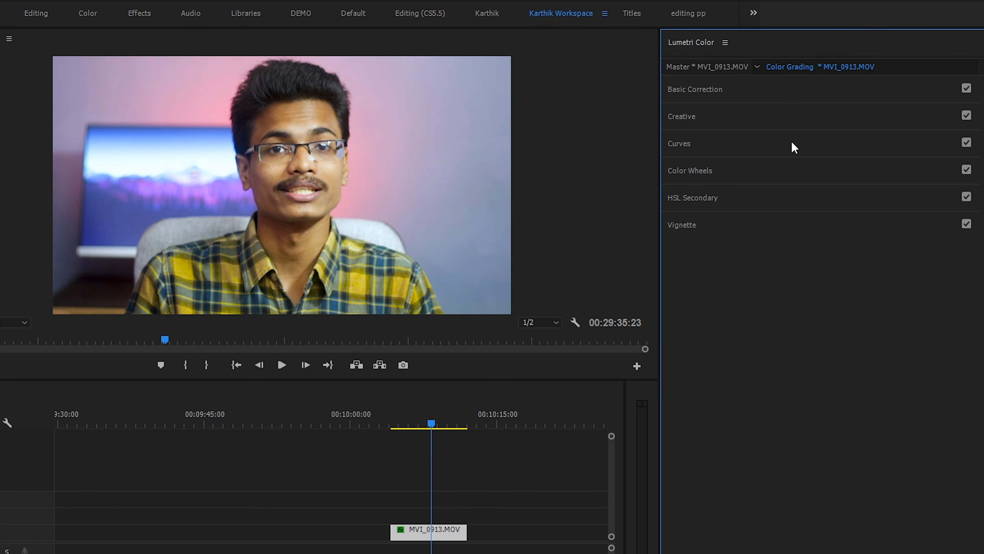
Examine the Color Wheels and HSL Secondary controls, collapse each, and expand the Vignette section
{"action": "left_click", "coordinate": [741, 172]}
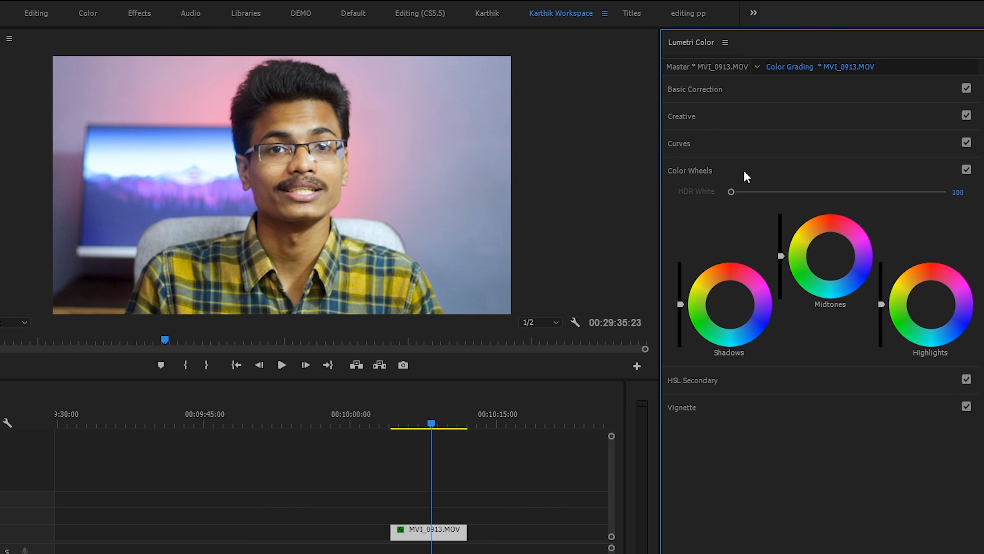
{"action": "left_click", "coordinate": [718, 173]}
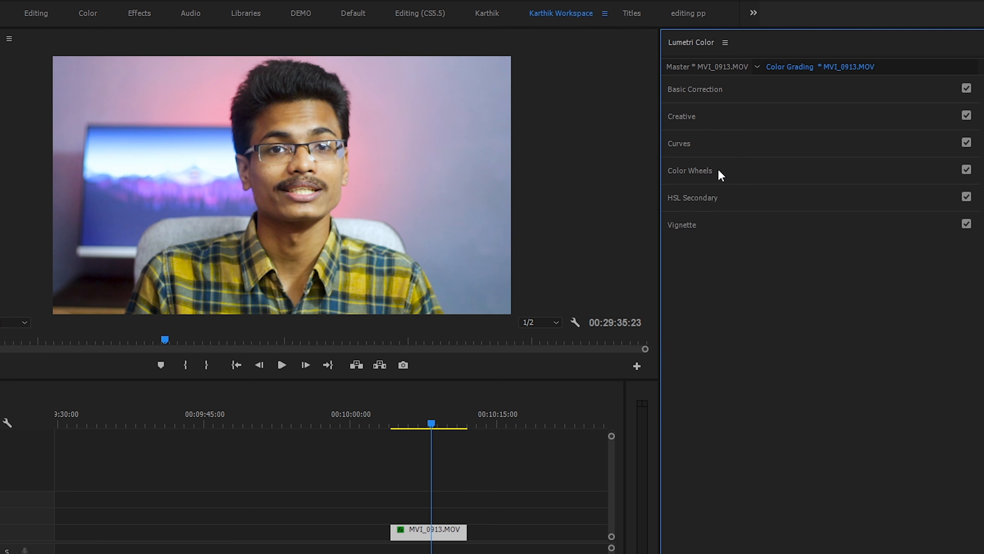
{"action": "left_click", "coordinate": [718, 198]}
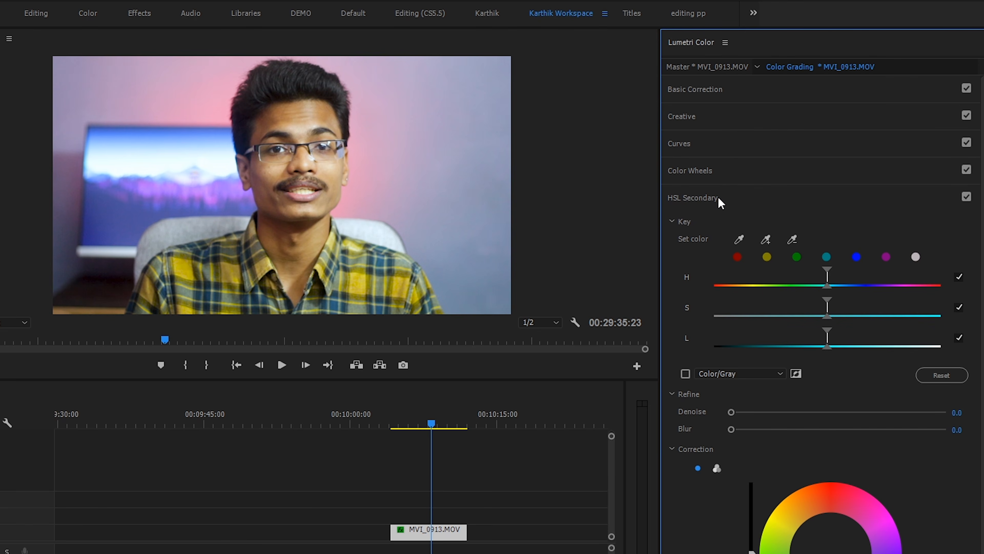
{"action": "left_click", "coordinate": [717, 197]}
{"action": "left_click", "coordinate": [716, 226]}
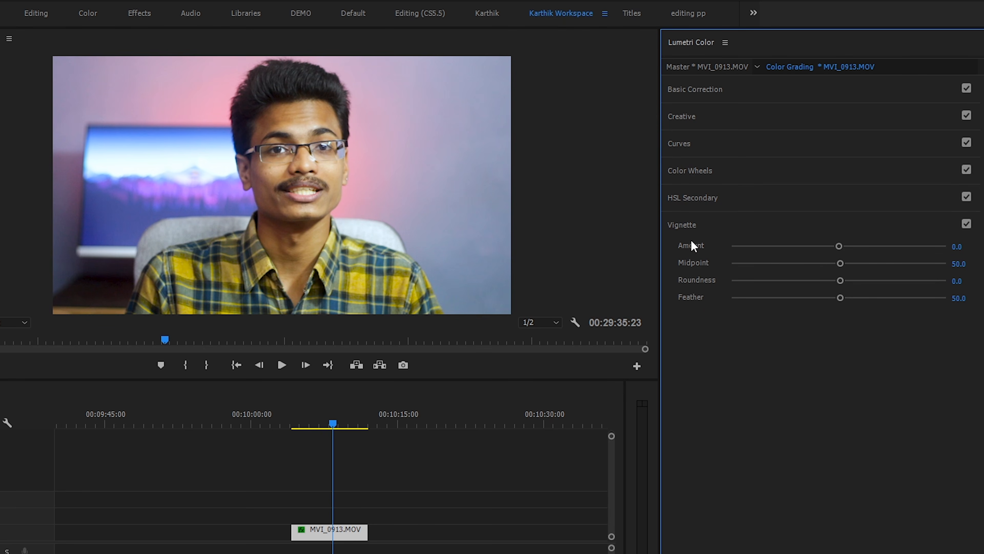
Darken the frame edges with a Vignette Amount of -3.0, trying tighter and wider Midpoint values and settling on 31.6
{"action": "left_click_drag", "start_coordinate": [839, 247], "coordinate": [737, 256]}
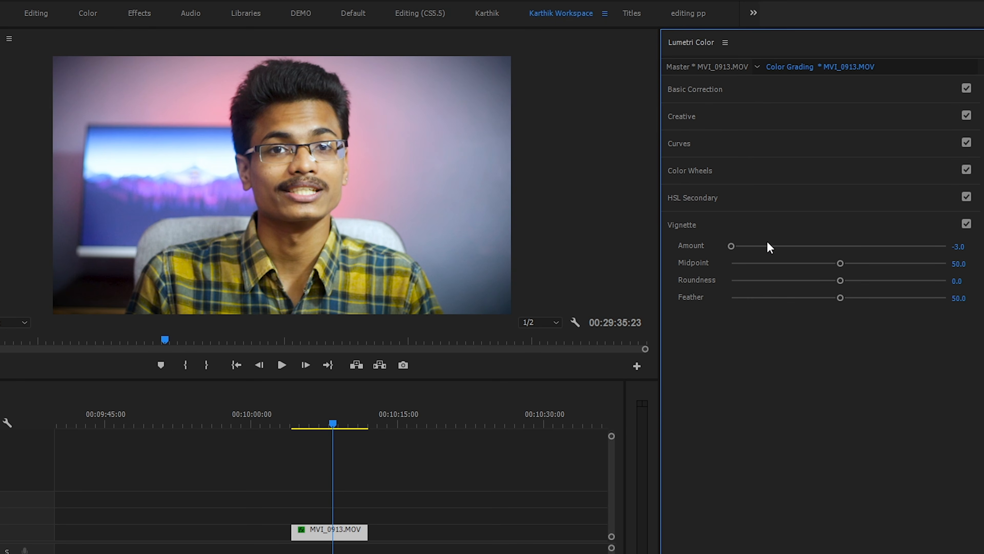
{"action": "left_click_drag", "start_coordinate": [839, 264], "coordinate": [834, 263]}
{"action": "left_click_drag", "start_coordinate": [821, 266], "coordinate": [813, 266]}
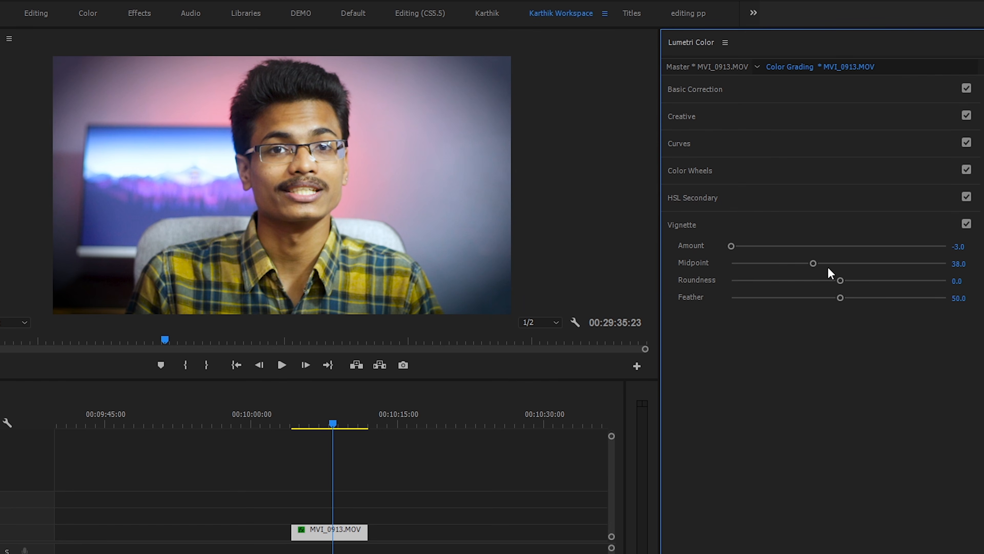
{"action": "left_click_drag", "start_coordinate": [813, 264], "coordinate": [865, 263]}
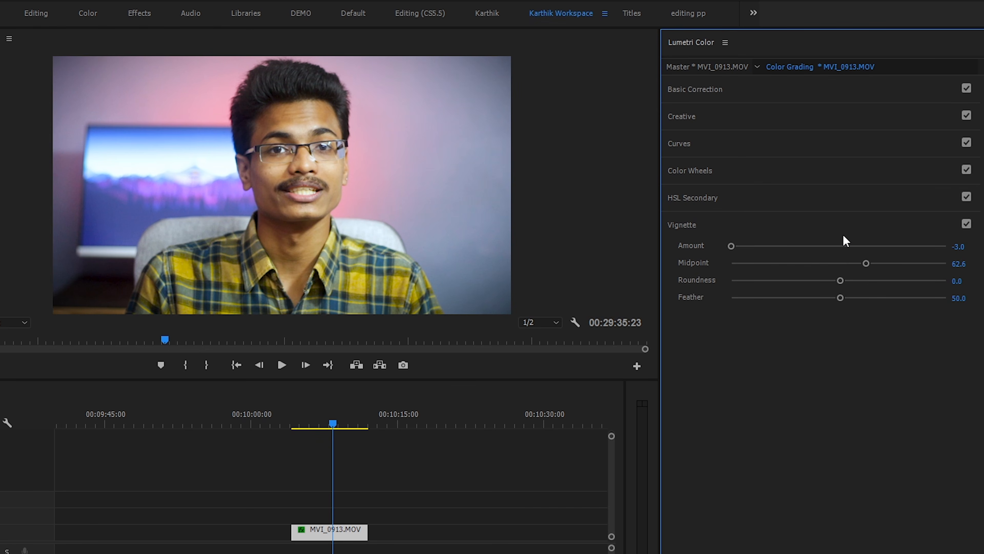
{"action": "mouse_move", "coordinate": [857, 263]}
{"action": "left_mouse_down"}
{"action": "mouse_move", "coordinate": [775, 262]}
{"action": "mouse_move", "coordinate": [846, 262]}
{"action": "left_mouse_up"}
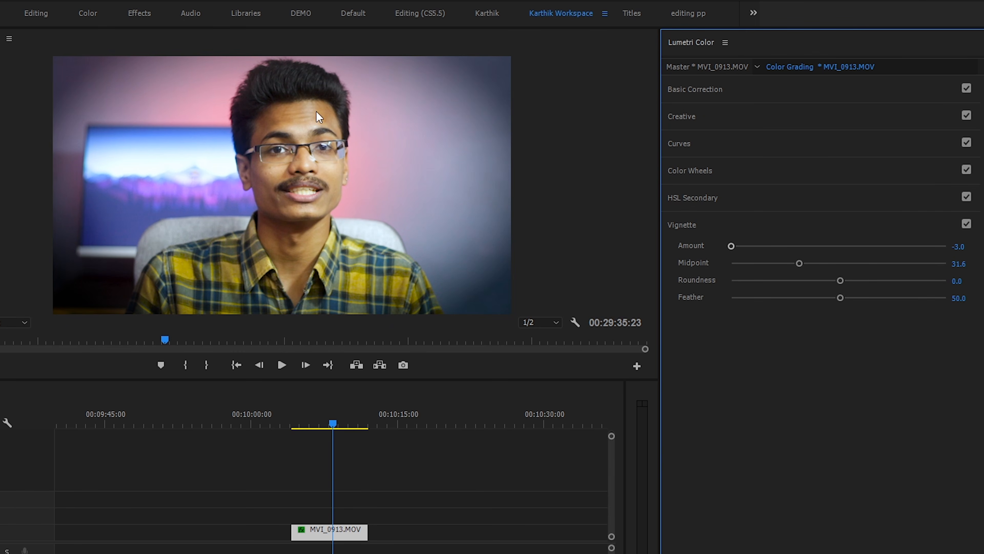
Try higher and lower values to shape the vignette, ending with Roundness at -71.8 and Feather at 73.3
{"action": "left_click_drag", "start_coordinate": [840, 280], "coordinate": [906, 281]}
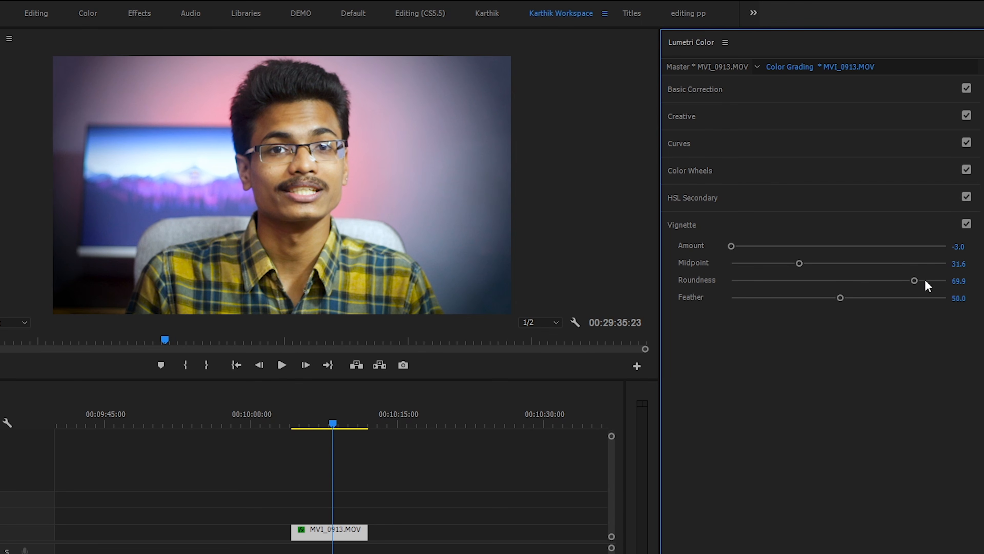
{"action": "left_click_drag", "start_coordinate": [914, 280], "coordinate": [762, 281]}
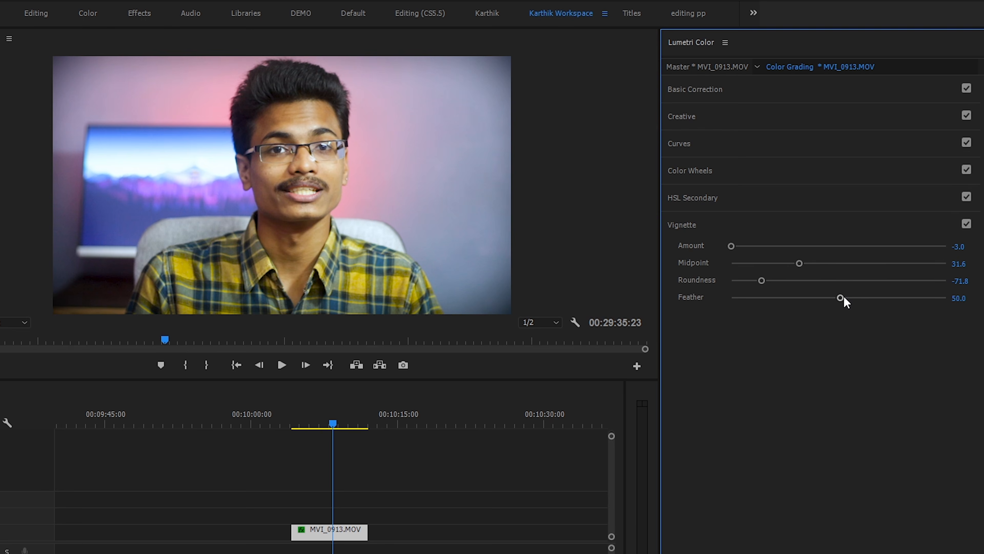
{"action": "left_click_drag", "start_coordinate": [839, 297], "coordinate": [808, 297]}
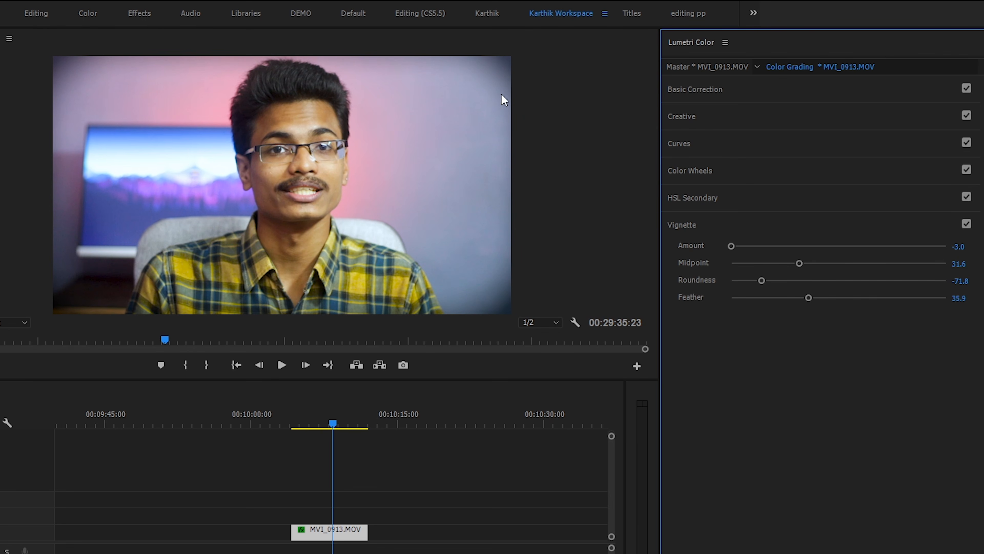
{"action": "left_click_drag", "start_coordinate": [809, 298], "coordinate": [889, 299]}
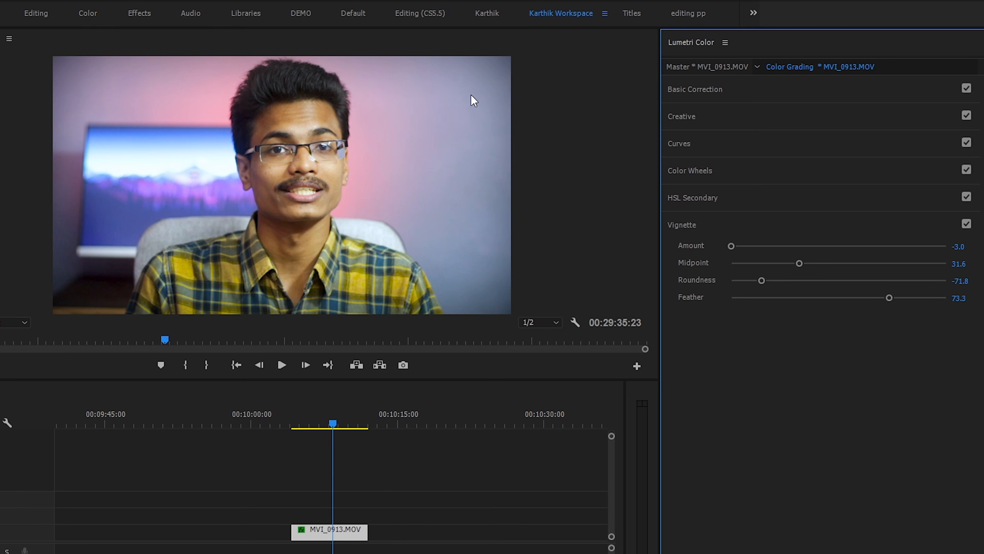
Compare the clip with and without the vignette several times, leaving the Vignette section expanded and its effect disabled
{"action": "left_click", "coordinate": [743, 229]}
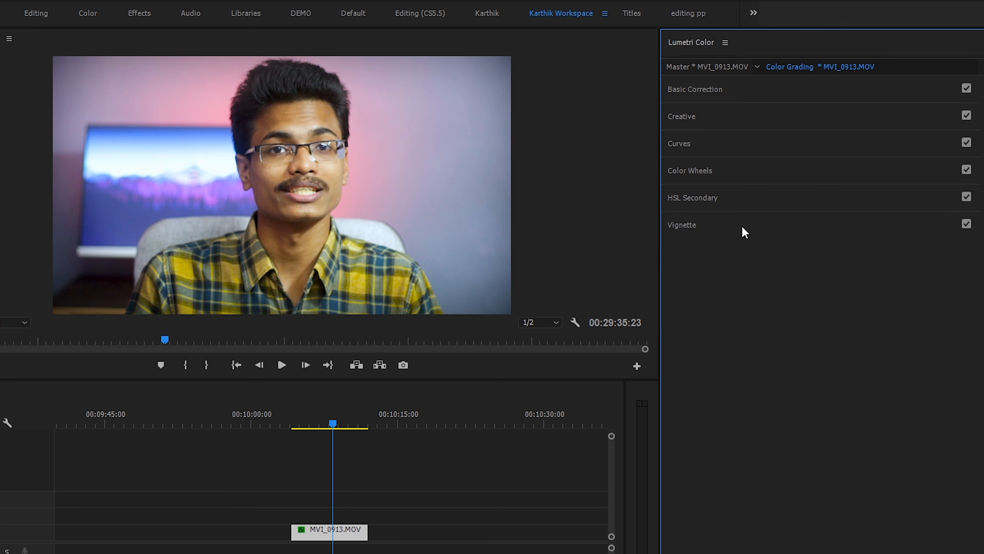
{"action": "left_click", "coordinate": [967, 224]}
{"action": "left_click", "coordinate": [966, 224]}
{"action": "left_click", "coordinate": [967, 224]}
{"action": "left_click", "coordinate": [966, 224]}
{"action": "left_click", "coordinate": [967, 224]}
{"action": "left_click", "coordinate": [966, 224]}
{"action": "left_click", "coordinate": [835, 225]}
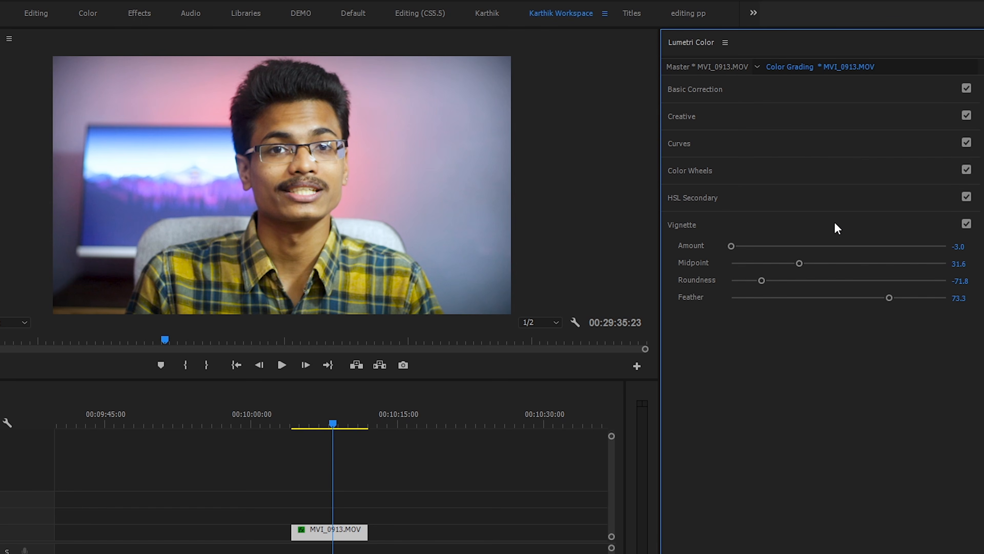
{"action": "left_click", "coordinate": [966, 224]}
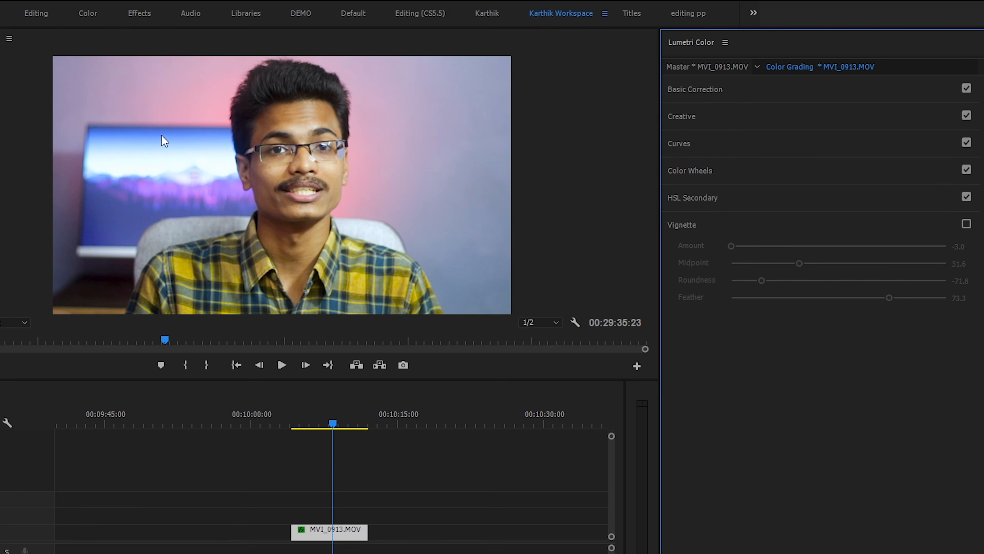